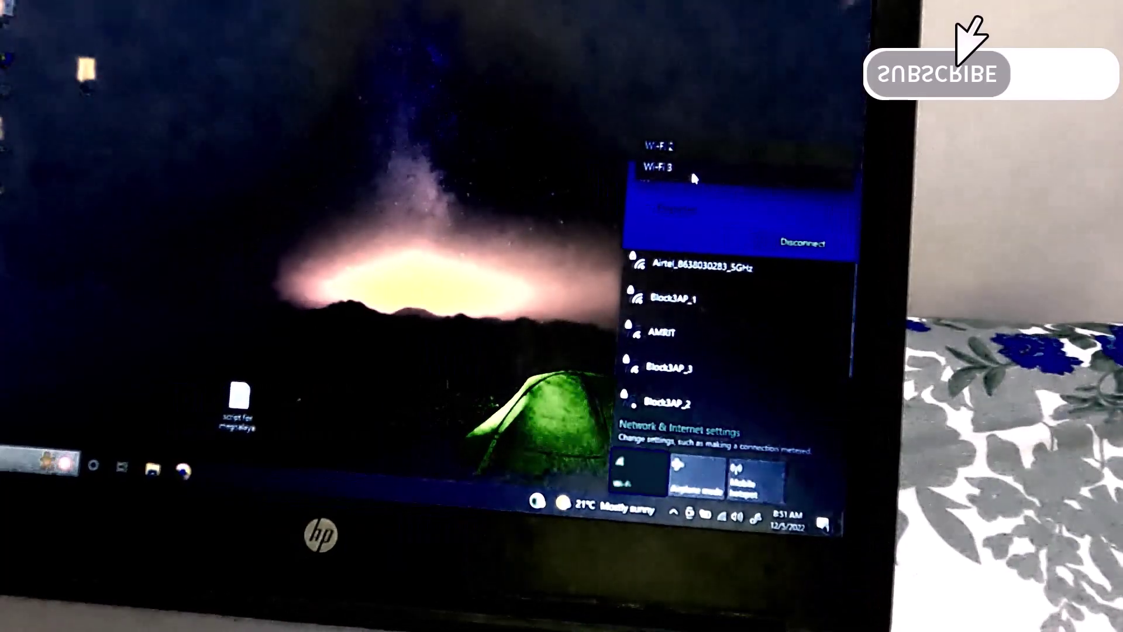
Step: Connect to the Airtel_5GHz Wi-Fi network using its security key
{"action": "left_click", "coordinate": [691, 169]}
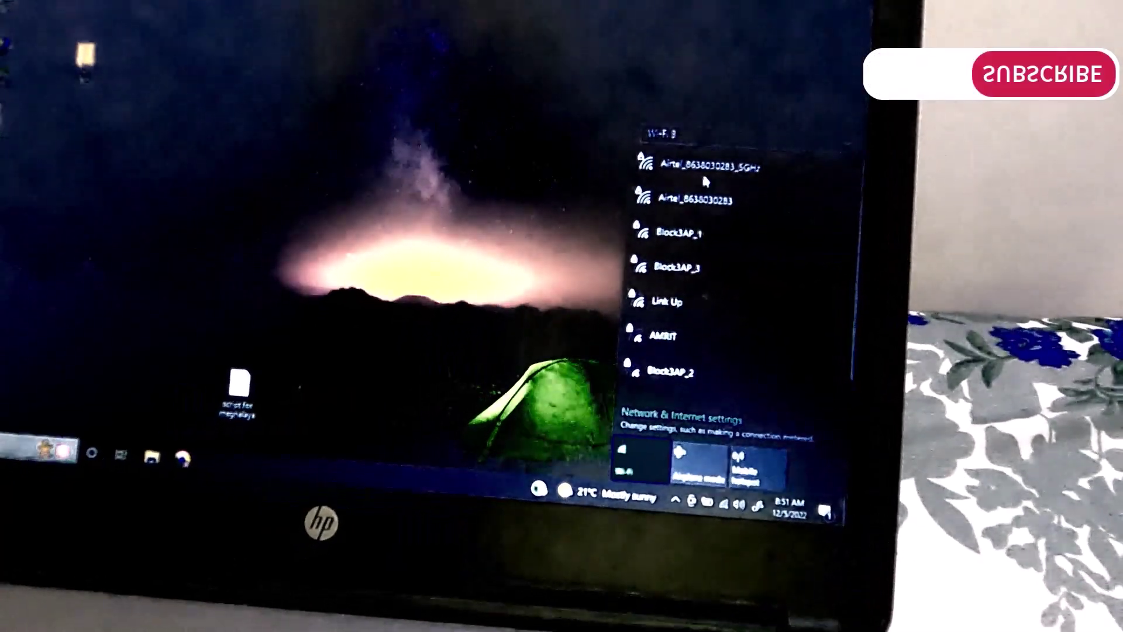
{"action": "left_click", "coordinate": [706, 180]}
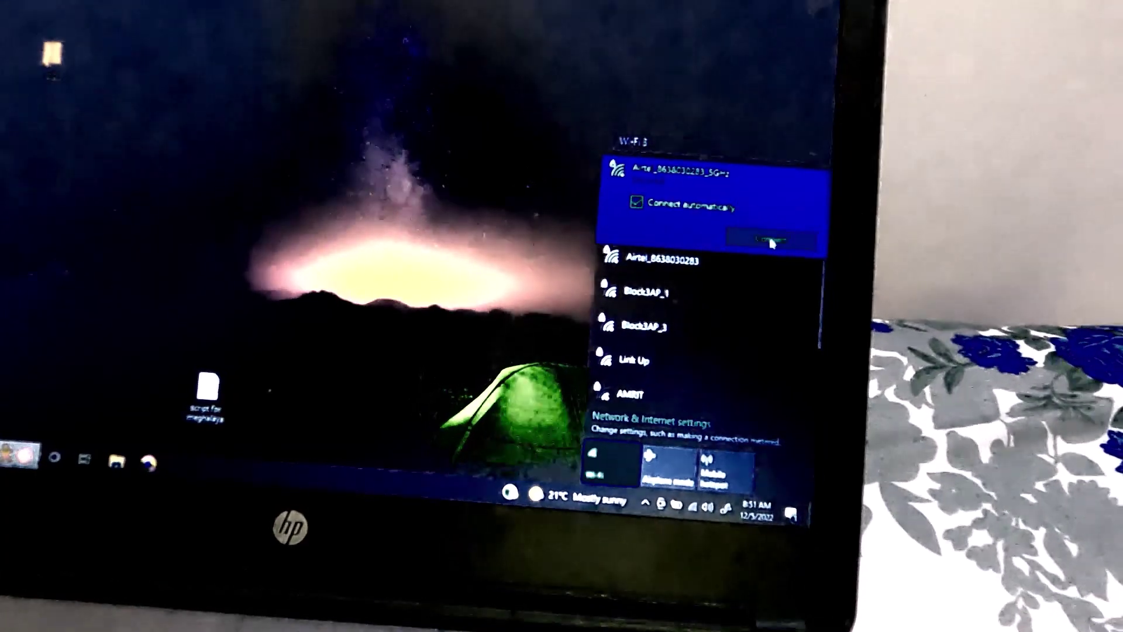
{"action": "left_click", "coordinate": [772, 243]}
{"action": "key", "text": "Return"}
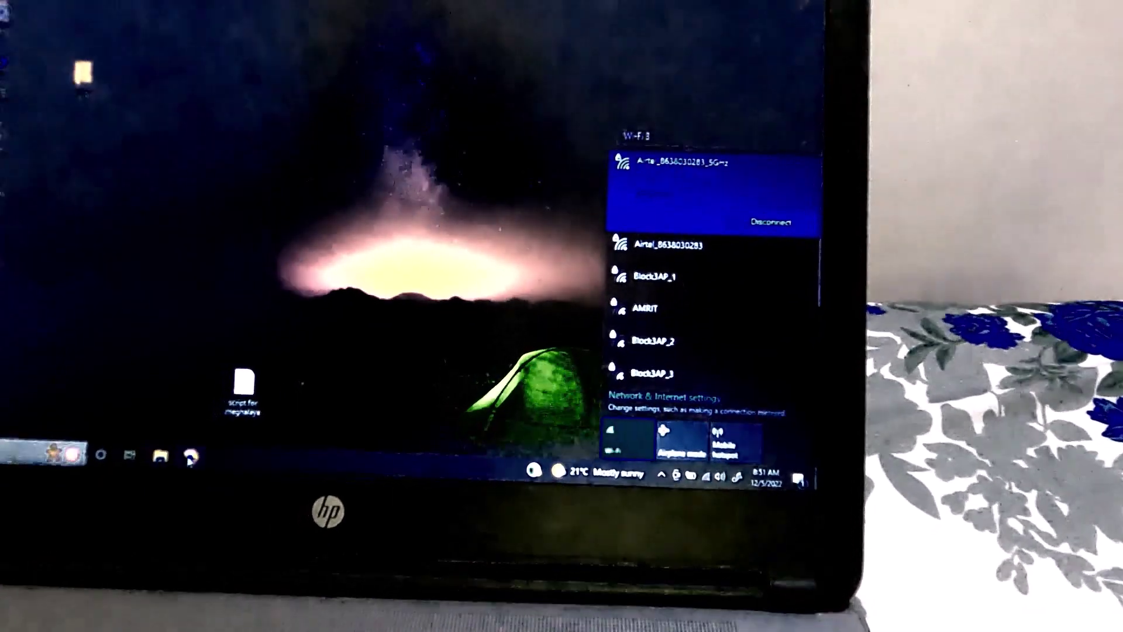
{"action": "key", "text": "Escape"}
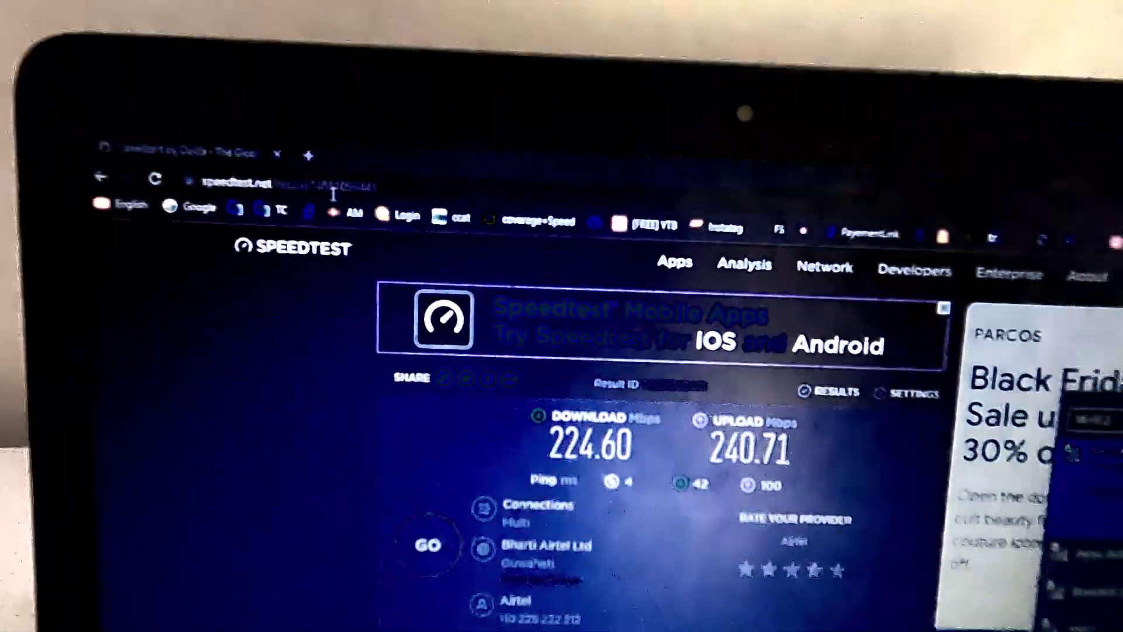
Step: Load speedtest.net in the browser and start a new speed test
{"action": "key", "text": "Escape"}
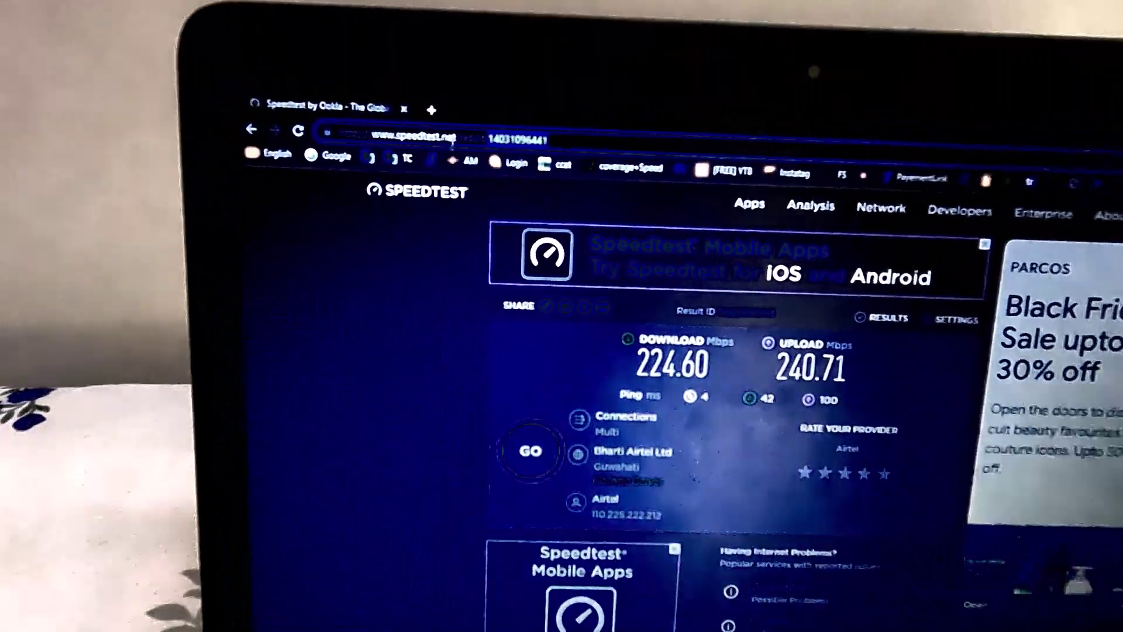
{"action": "left_click", "coordinate": [453, 138]}
{"action": "type", "text": "sp"}
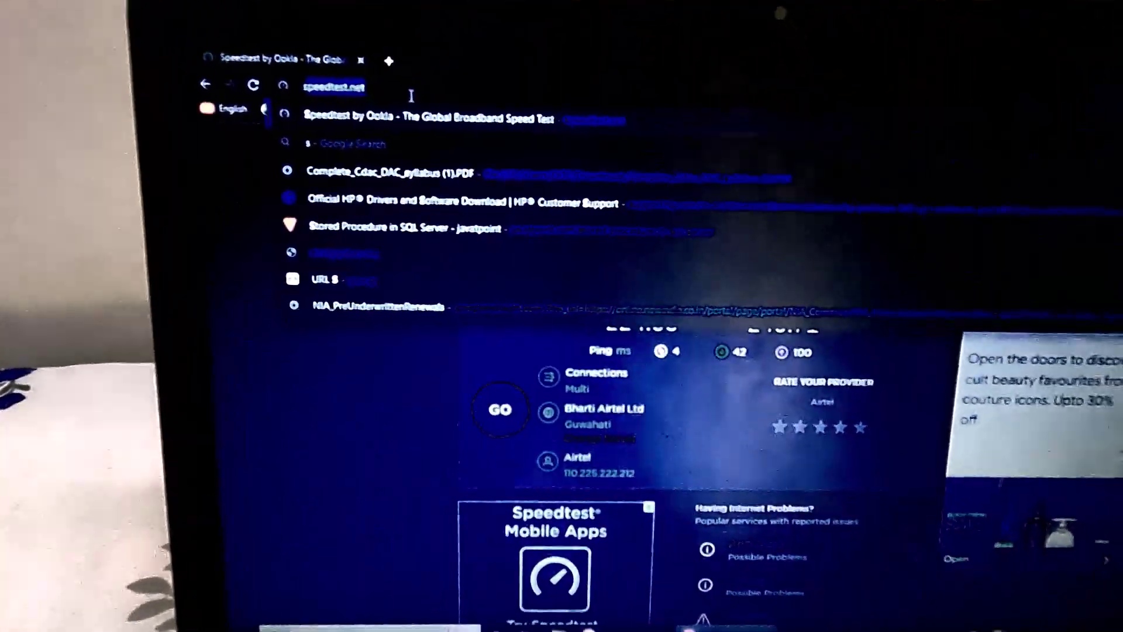
{"action": "key", "text": "Return"}
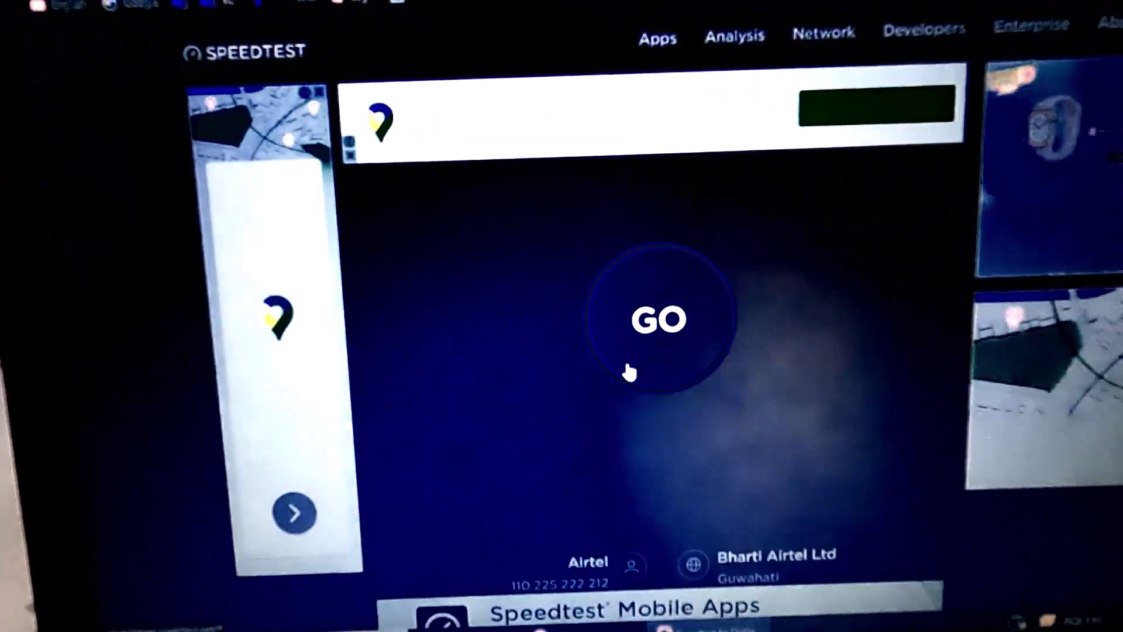
{"action": "left_click", "coordinate": [627, 367]}
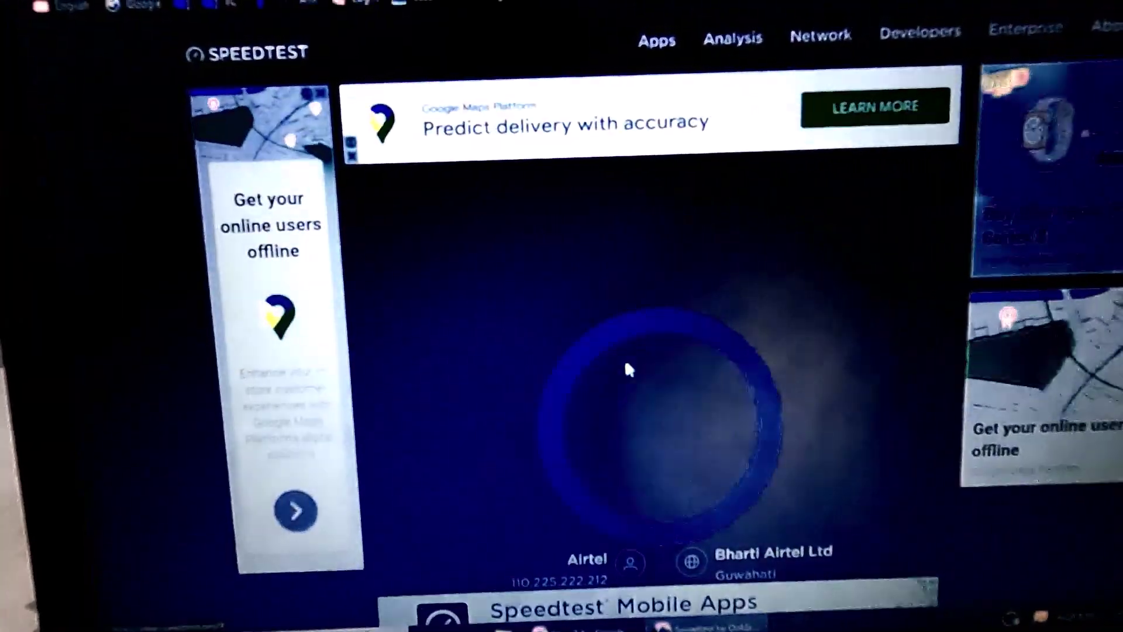